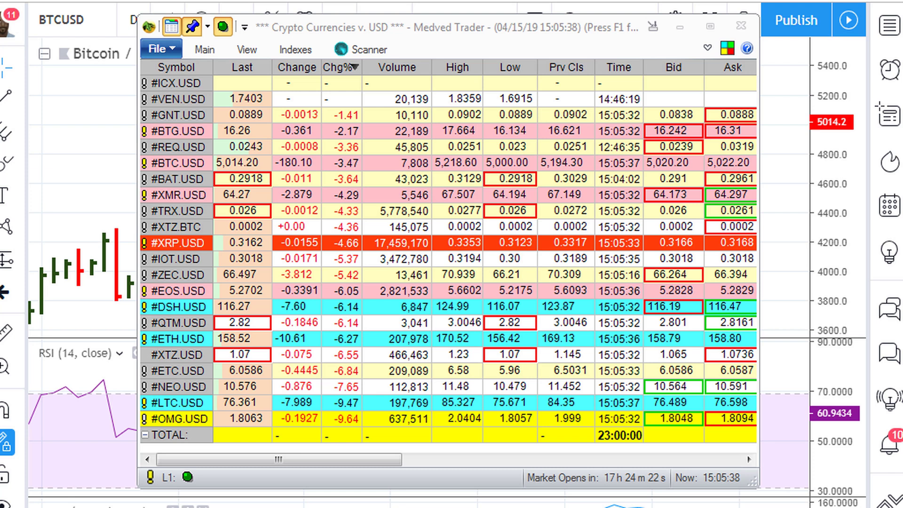
Step: Box the Medved Trader quote window's title in red with the annotation pen
mouse_move(409, 19)
left_mouse_down()
mouse_move(623, 47)
mouse_move(587, 41)
left_mouse_up()
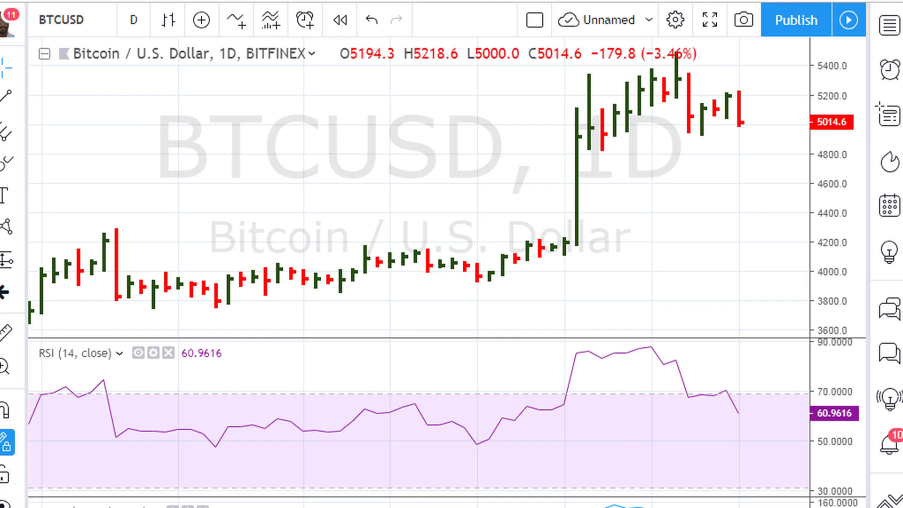
Step: Restore the quote window, move it up-left, box #LTC.USD in red, then clear it
key("alt+Tab")
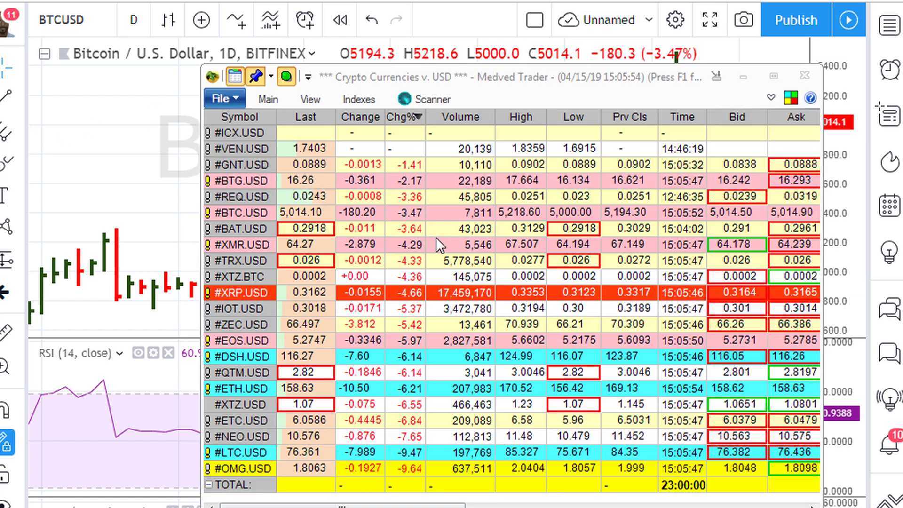
left_click_drag(548, 79, 480, 36)
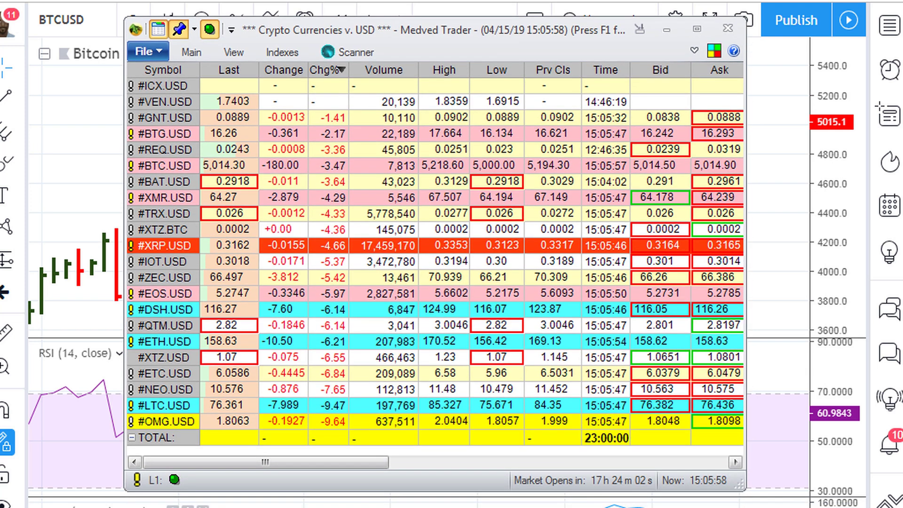
mouse_move(414, 424)
left_mouse_down()
mouse_move(317, 216)
mouse_move(316, 130)
mouse_move(357, 395)
mouse_move(356, 449)
mouse_move(356, 431)
left_mouse_up()
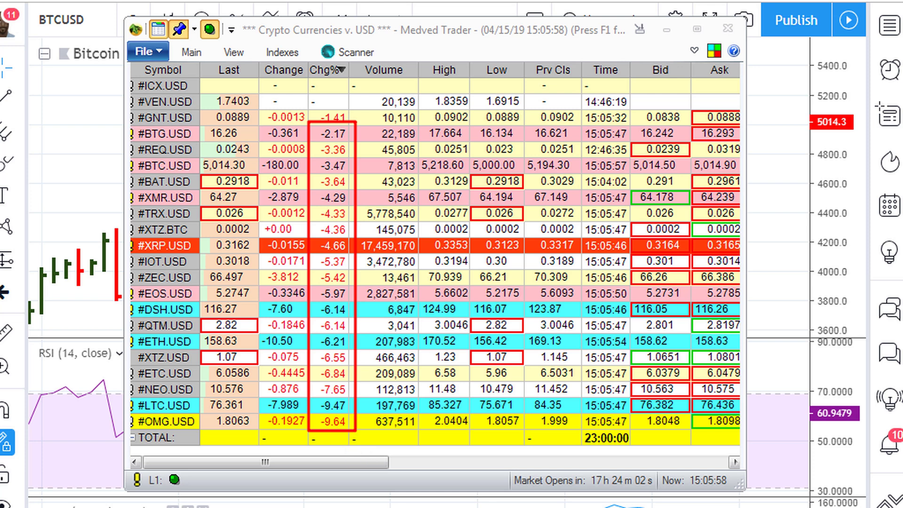
mouse_move(134, 397)
left_mouse_down()
mouse_move(166, 418)
mouse_move(197, 417)
left_mouse_up()
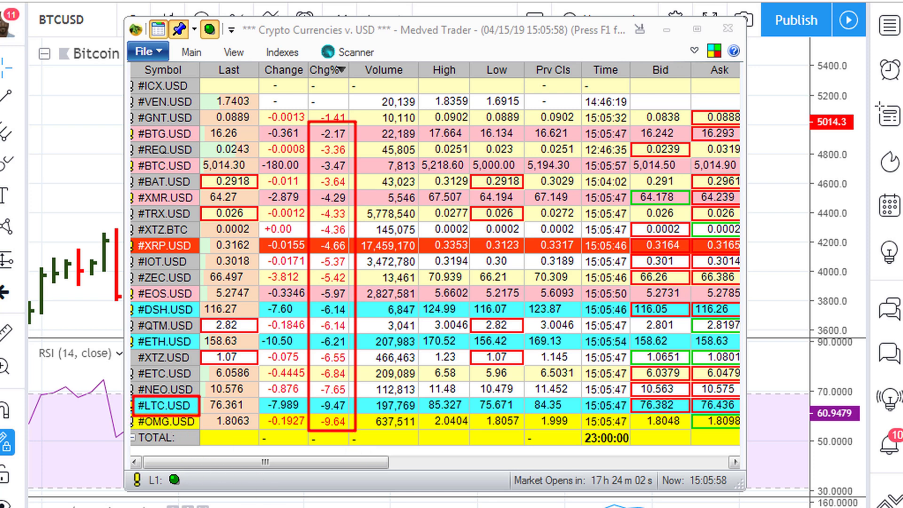
key("Escape")
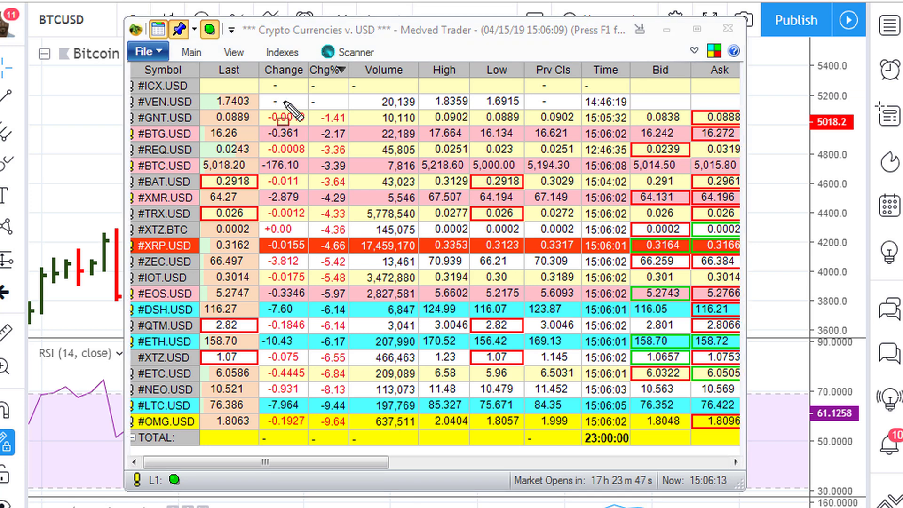
Step: Outline the Chg% column in red, clear it, and hide the quote window
left_click_drag(306, 105, 336, 143)
left_click_drag(370, 277, 358, 453)
key("Escape")
key("alt+Tab")
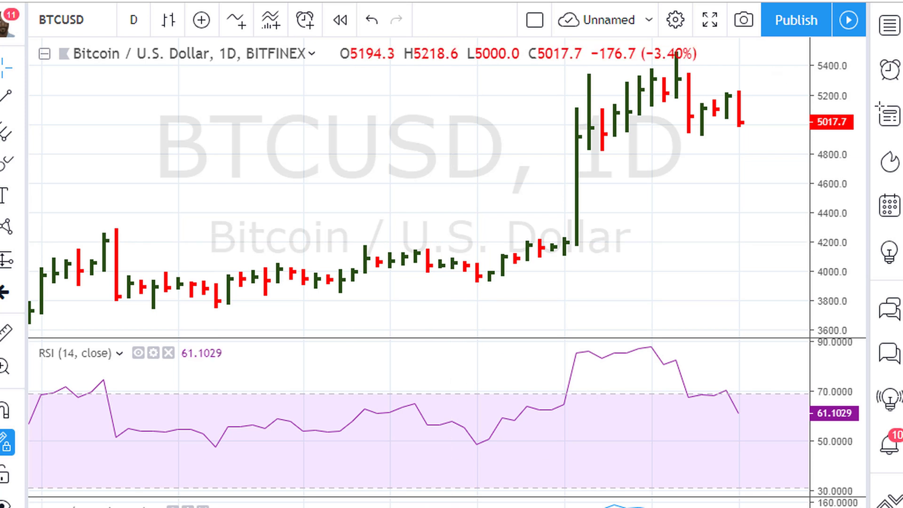
Step: Box the first and latest sharp RSI drops in red and point red arrows at them
left_click_drag(104, 380, 120, 421)
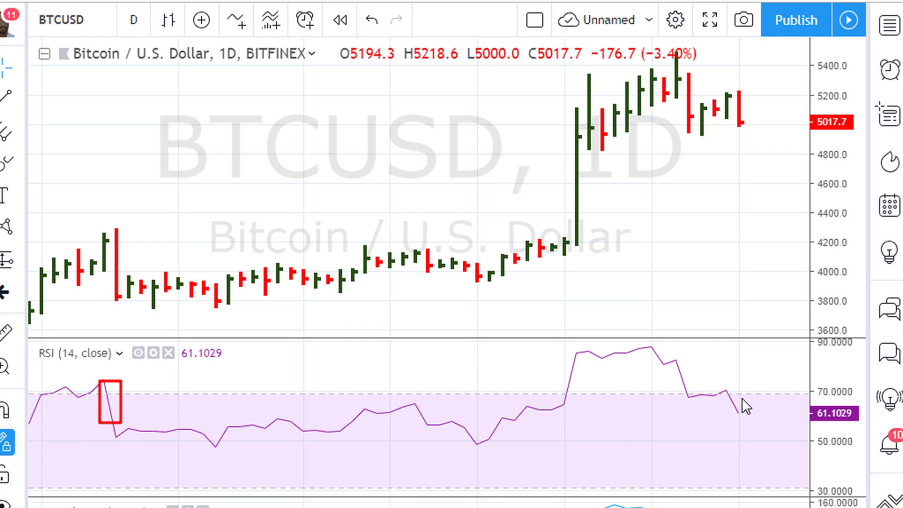
left_click_drag(753, 414, 746, 445)
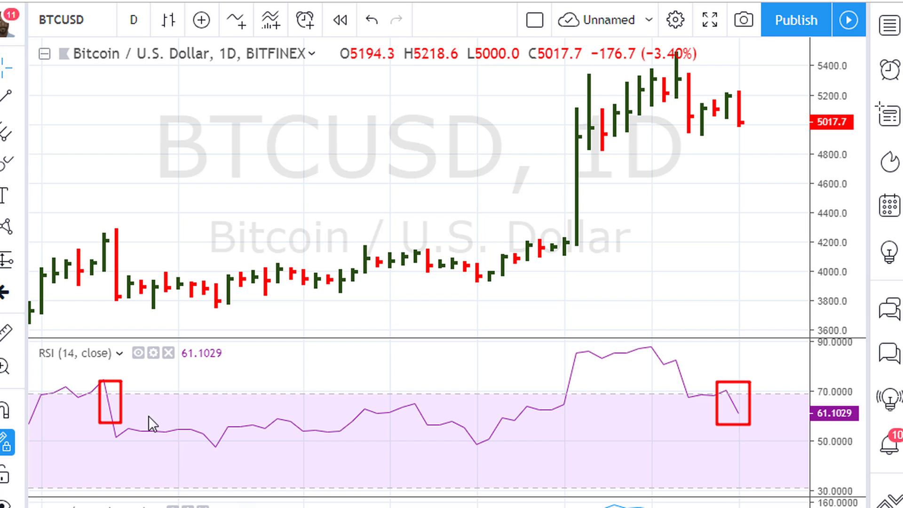
left_click_drag(145, 369, 111, 397)
mouse_move(760, 370)
left_mouse_down()
mouse_move(716, 395)
mouse_move(733, 395)
left_mouse_up()
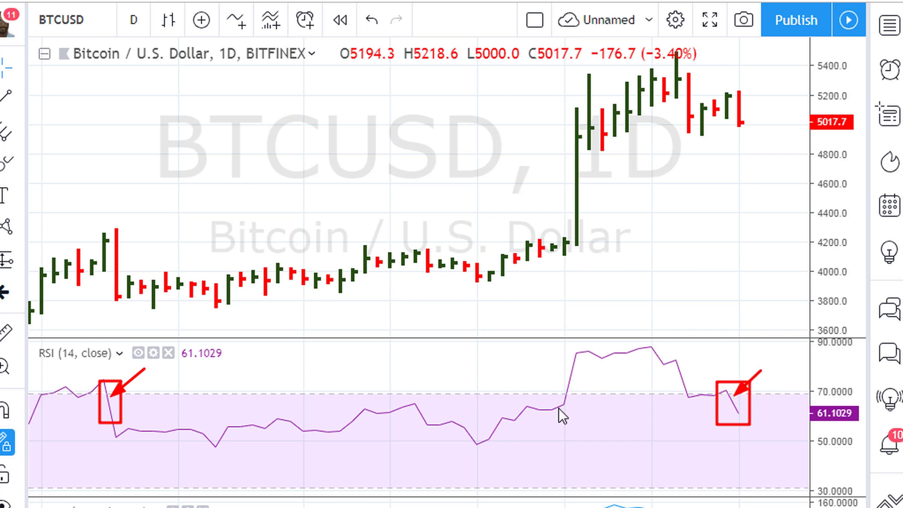
Step: Handwrite 69.1 above the price bars and re-outline the left RSI box in red
mouse_move(398, 127)
left_mouse_down()
mouse_move(387, 210)
mouse_move(371, 186)
left_mouse_up()
left_click_drag(414, 139, 420, 147)
mouse_move(420, 179)
left_mouse_down()
mouse_move(419, 219)
mouse_move(433, 197)
left_mouse_up()
left_click_drag(448, 145, 450, 212)
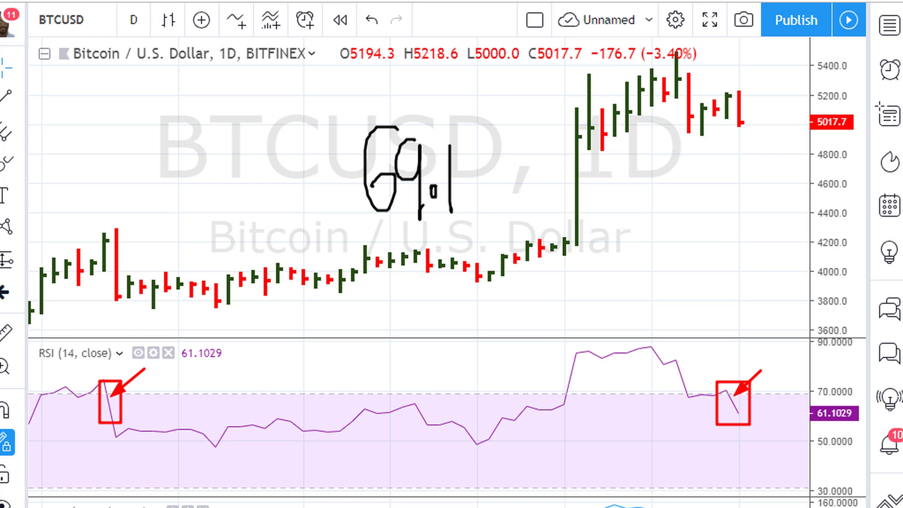
mouse_move(97, 400)
left_mouse_down()
mouse_move(111, 375)
mouse_move(125, 421)
left_mouse_up()
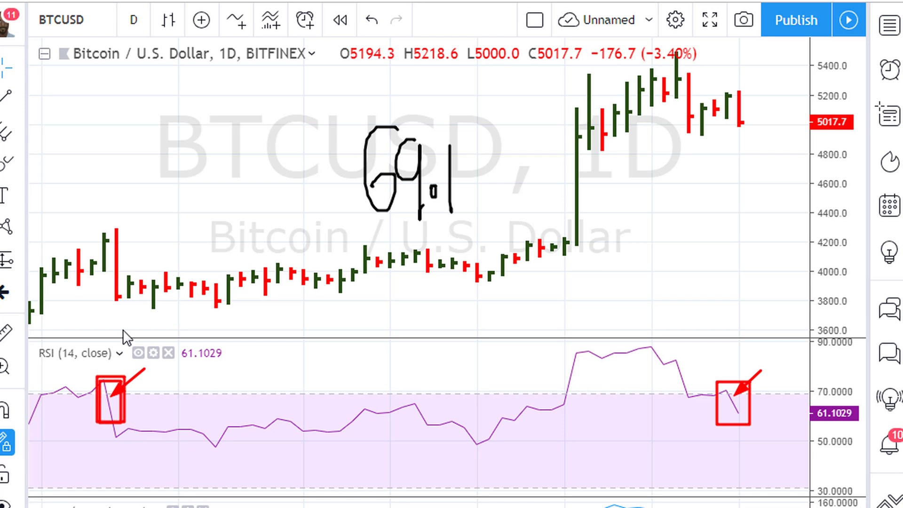
Step: Box and arrow the tall red price bars in red, and circle 69.1 in black
mouse_move(111, 238)
left_mouse_down()
mouse_move(118, 226)
mouse_move(125, 309)
left_mouse_up()
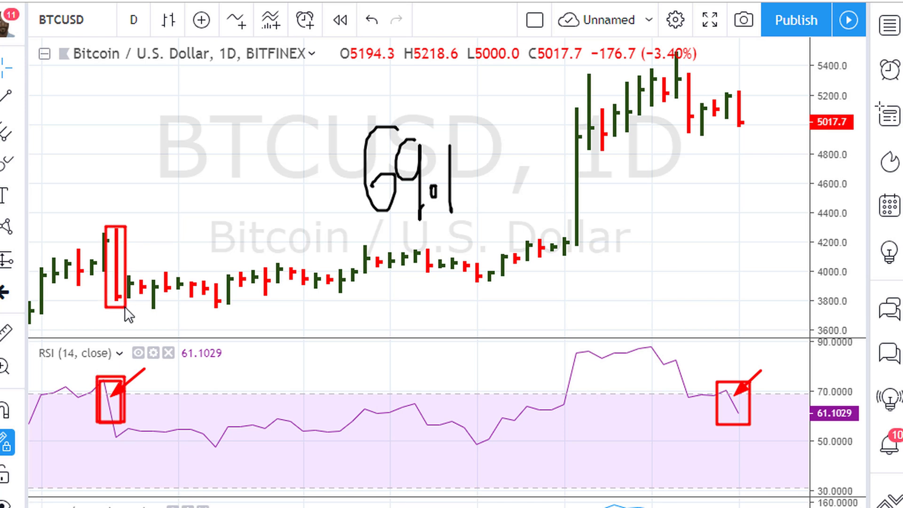
left_click_drag(170, 232, 120, 261)
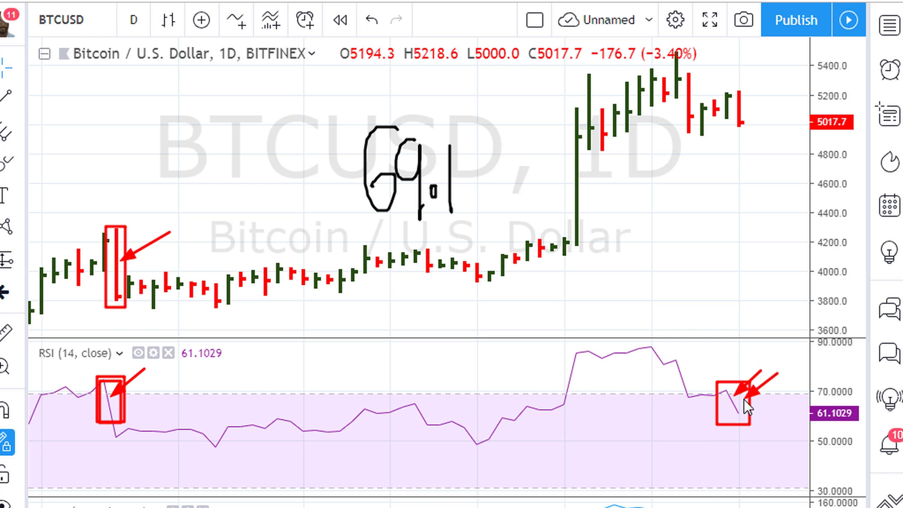
left_click_drag(766, 86, 744, 108)
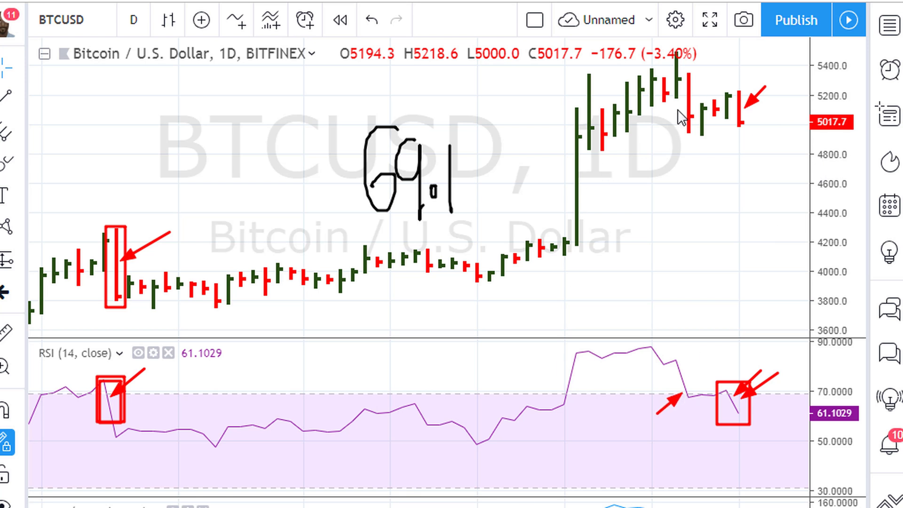
left_click_drag(678, 71, 696, 140)
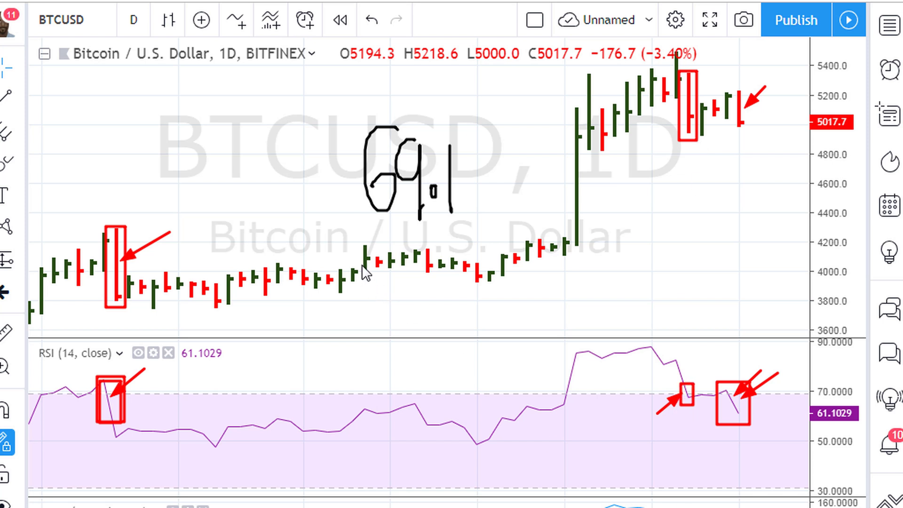
mouse_move(345, 121)
left_mouse_down()
mouse_move(506, 232)
mouse_move(342, 179)
mouse_move(345, 115)
left_mouse_up()
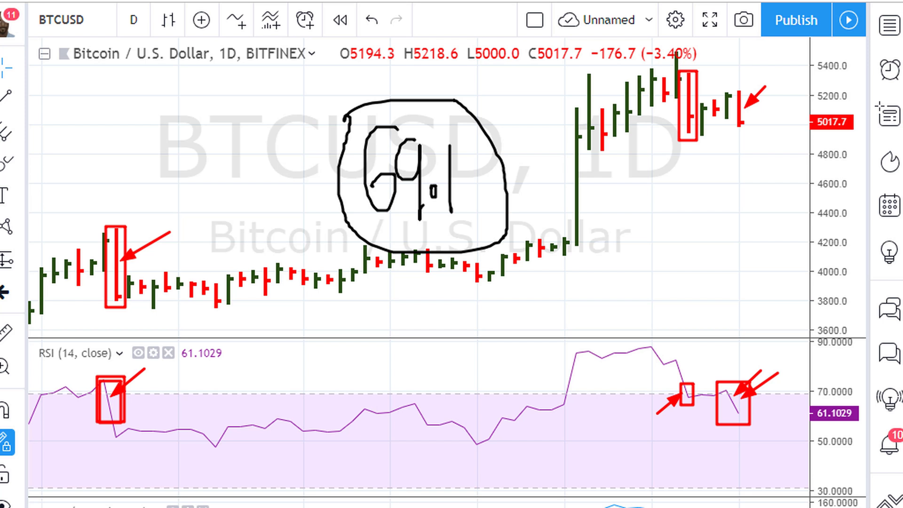
Step: Box the RSI surge and green breakout bar in blue with arrows, and loop 69.1 again
left_click_drag(557, 369, 580, 411)
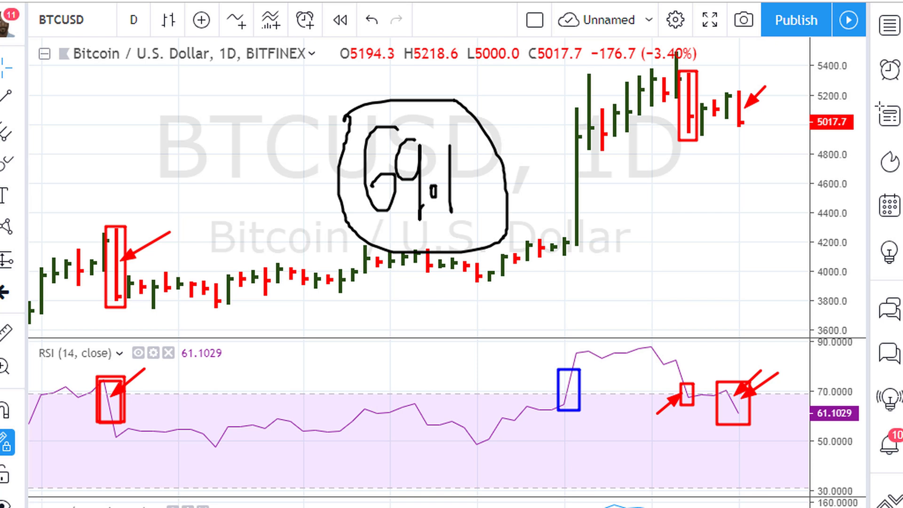
left_click_drag(561, 100, 590, 246)
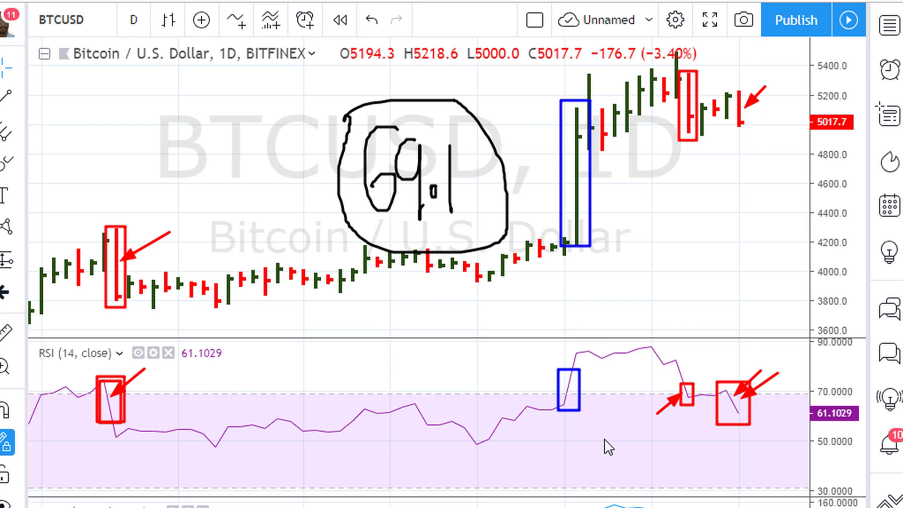
left_click_drag(521, 354, 565, 387)
left_click_drag(541, 156, 567, 178)
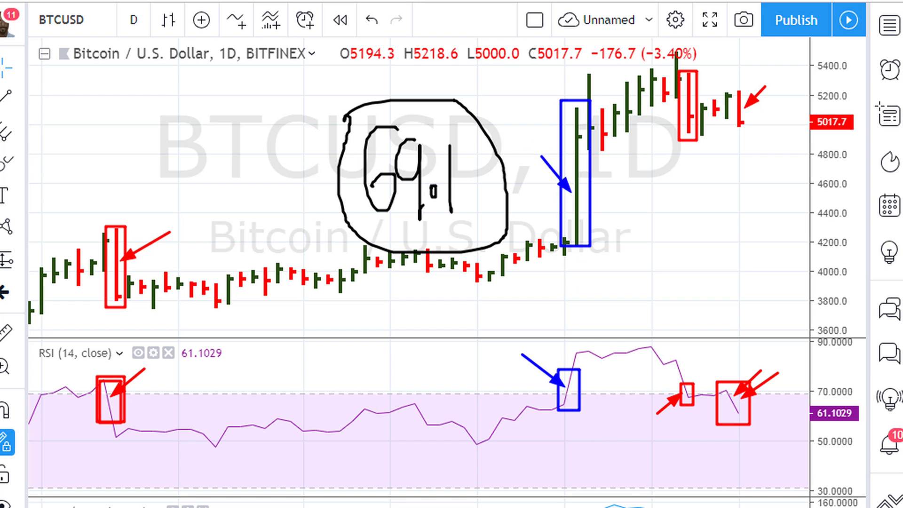
mouse_move(331, 116)
left_mouse_down()
mouse_move(544, 141)
mouse_move(373, 308)
mouse_move(306, 128)
left_mouse_up()
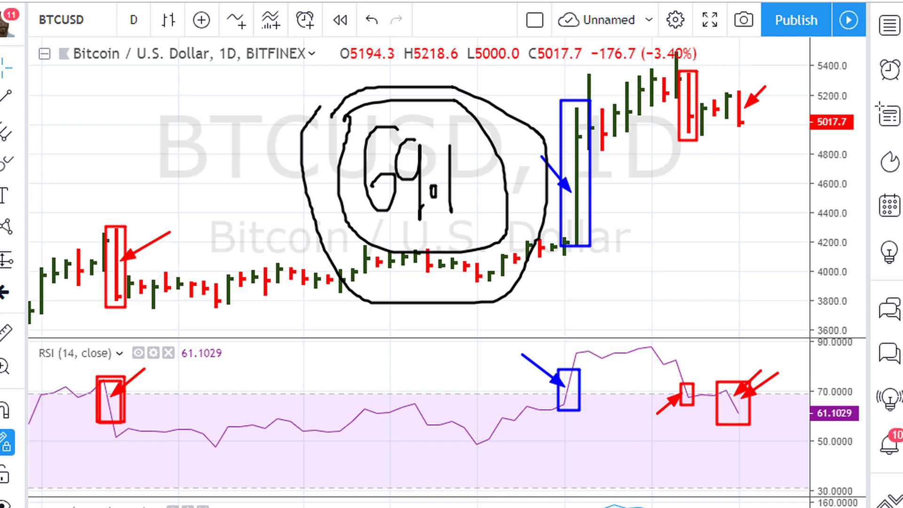
Step: Add a blue arrow at the green bar, red boxes on the RSI drop and final bars, and a 69.1 loop
left_click_drag(631, 213, 582, 197)
left_click_drag(718, 381, 757, 429)
left_click_drag(732, 83, 750, 149)
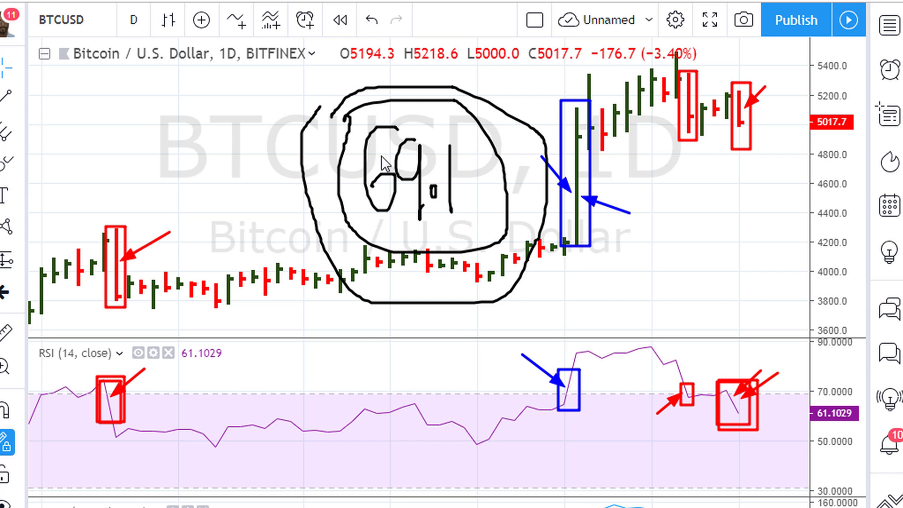
mouse_move(343, 117)
left_mouse_down()
mouse_move(365, 96)
mouse_move(504, 154)
mouse_move(365, 282)
mouse_move(358, 274)
left_mouse_up()
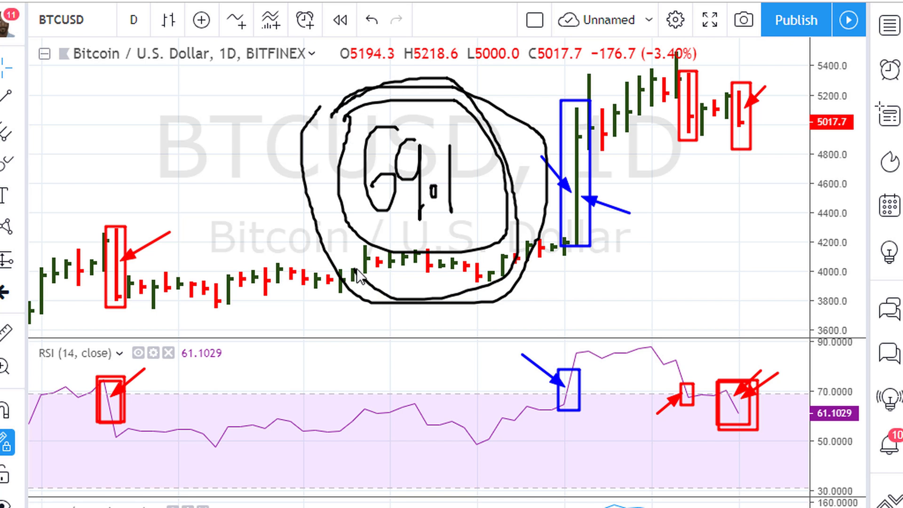